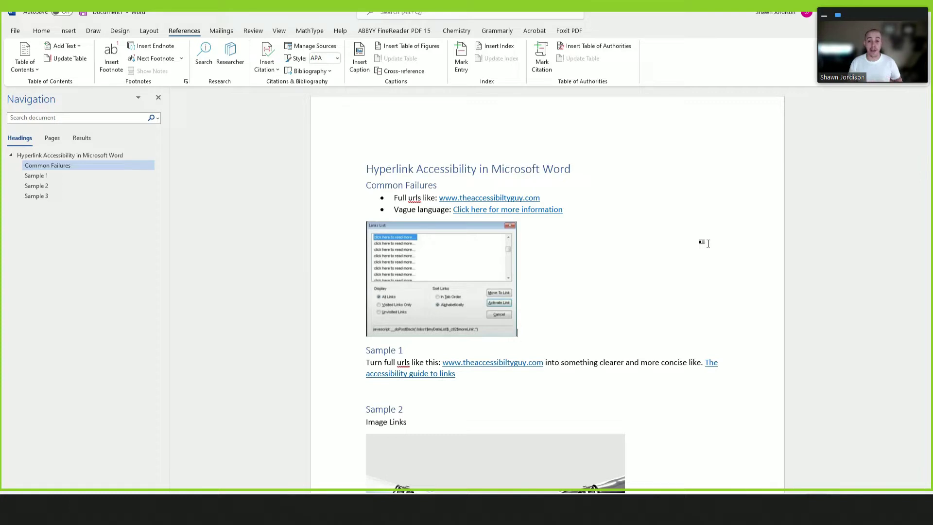
Step: Check the spelling suggestions for 'urls', then dismiss them
{"action": "left_click", "coordinate": [414, 197]}
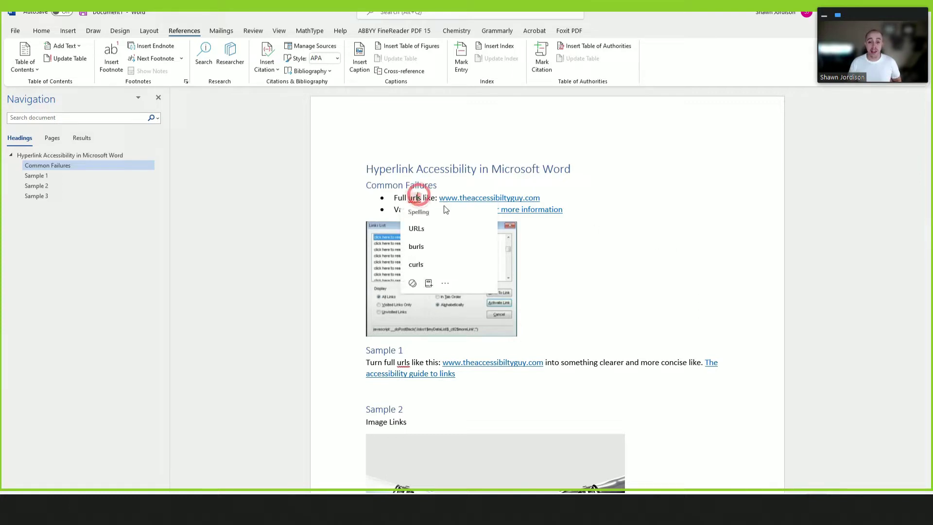
{"action": "left_click", "coordinate": [607, 208]}
{"action": "scroll", "coordinate": [607, 208], "scroll_direction": "up", "scroll_amount": 7, "text": "ctrl"}
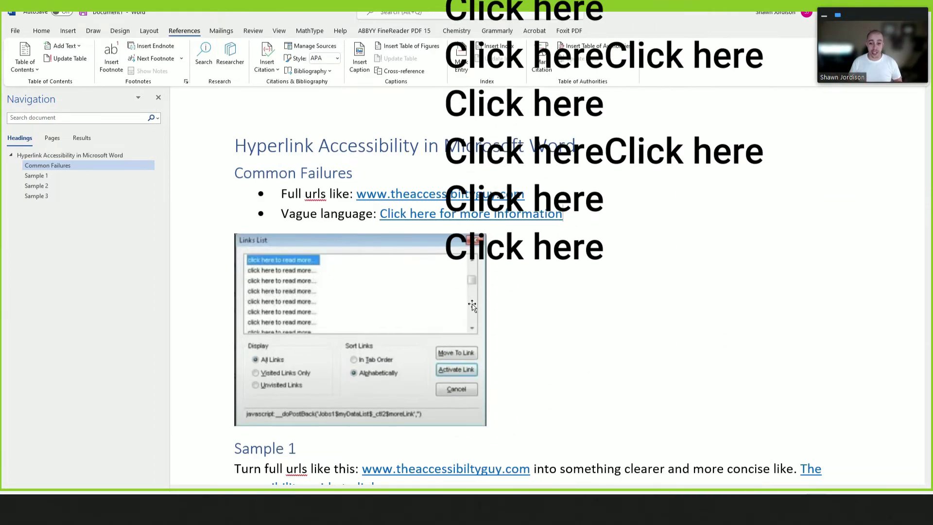
{"action": "scroll", "coordinate": [574, 295], "scroll_direction": "down", "scroll_amount": 2, "text": "ctrl"}
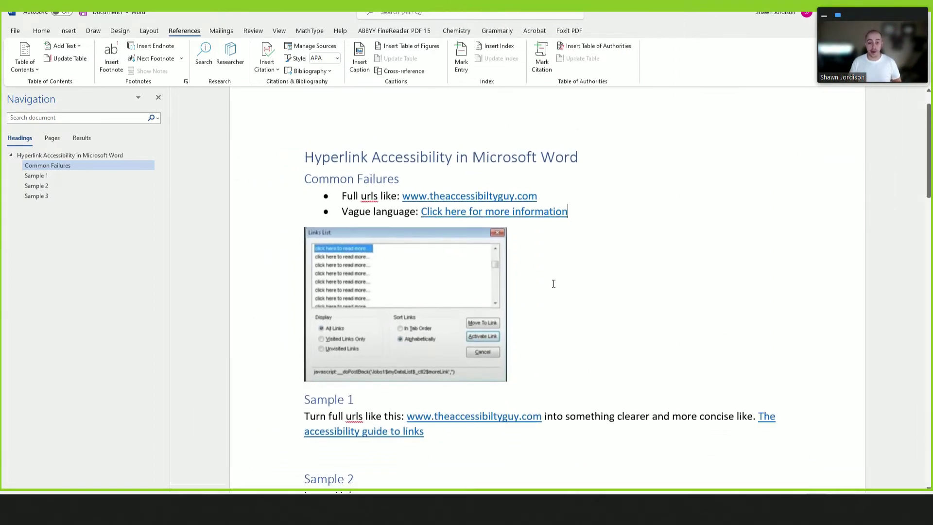
{"action": "scroll", "coordinate": [552, 281], "scroll_direction": "down", "scroll_amount": 5}
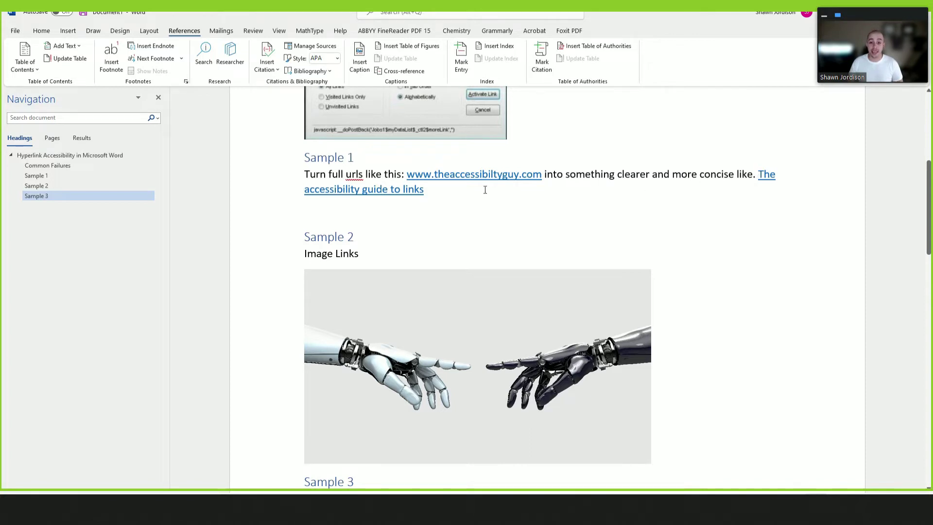
Step: Add a new line 'The Accessibility Guy Website' below Sample 1
{"action": "left_click", "coordinate": [455, 191]}
{"action": "key", "text": "Return"}
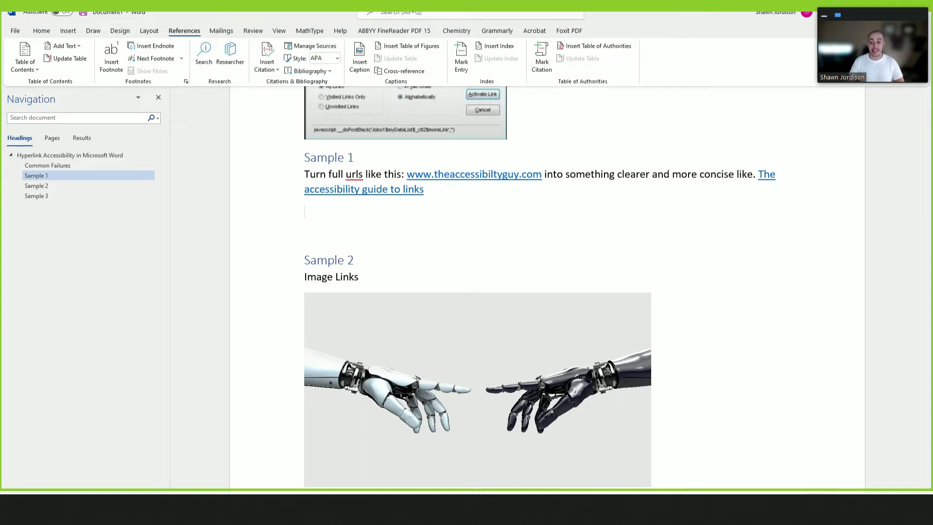
{"action": "type", "text": "The Accessibility Guy W"}
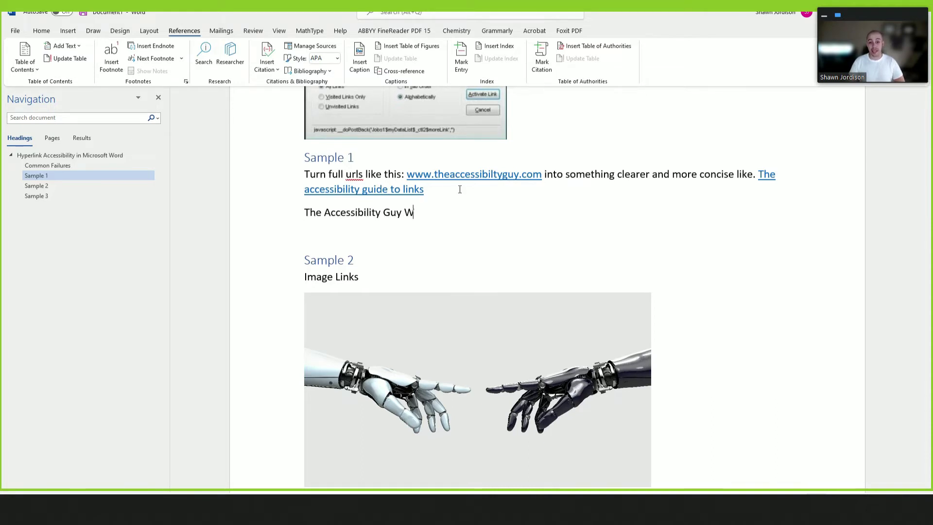
{"action": "type", "text": "ebsite"}
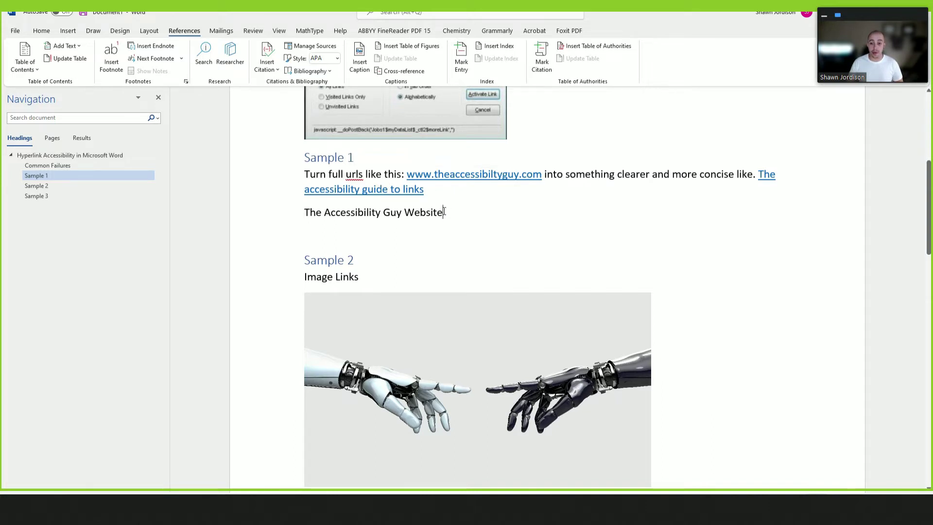
{"action": "left_click_drag", "start_coordinate": [444, 212], "coordinate": [305, 213]}
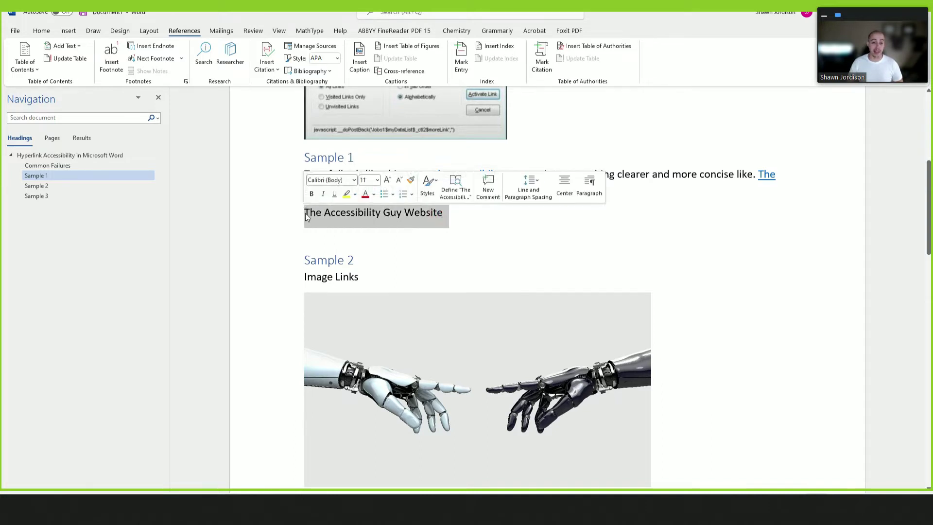
{"action": "right_click", "coordinate": [339, 212]}
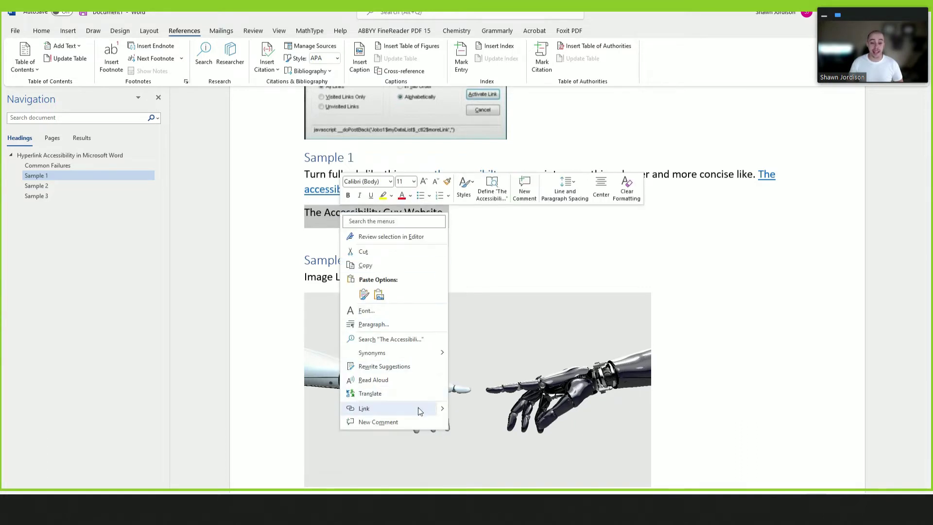
{"action": "left_click", "coordinate": [419, 411]}
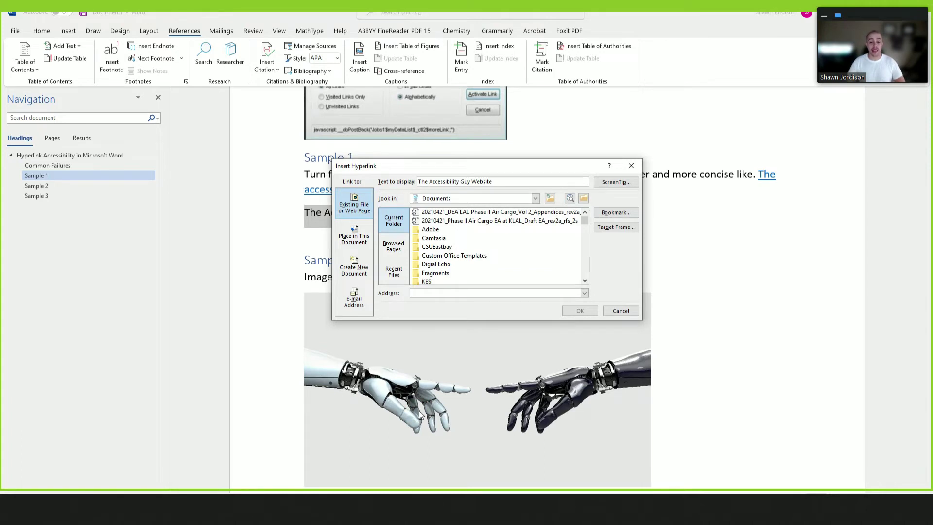
{"action": "type", "text": "www.the"}
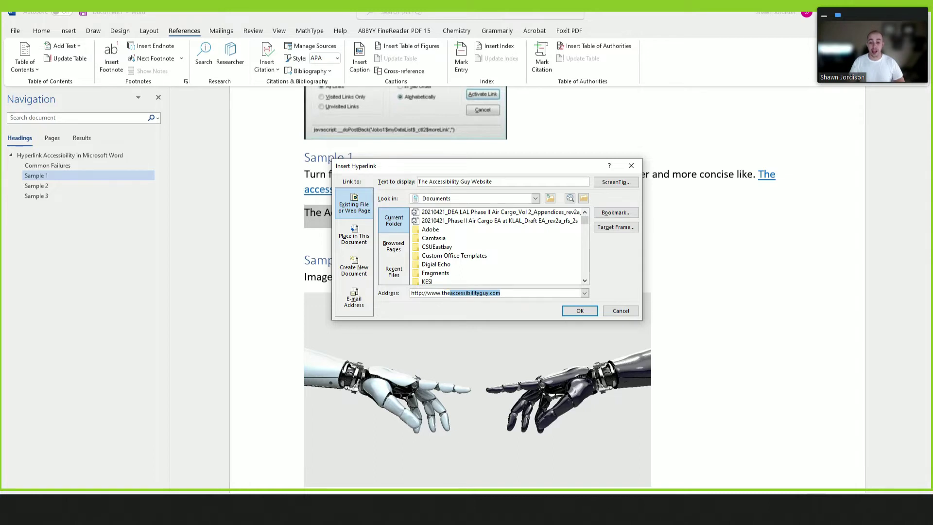
{"action": "key", "text": "alt+t"}
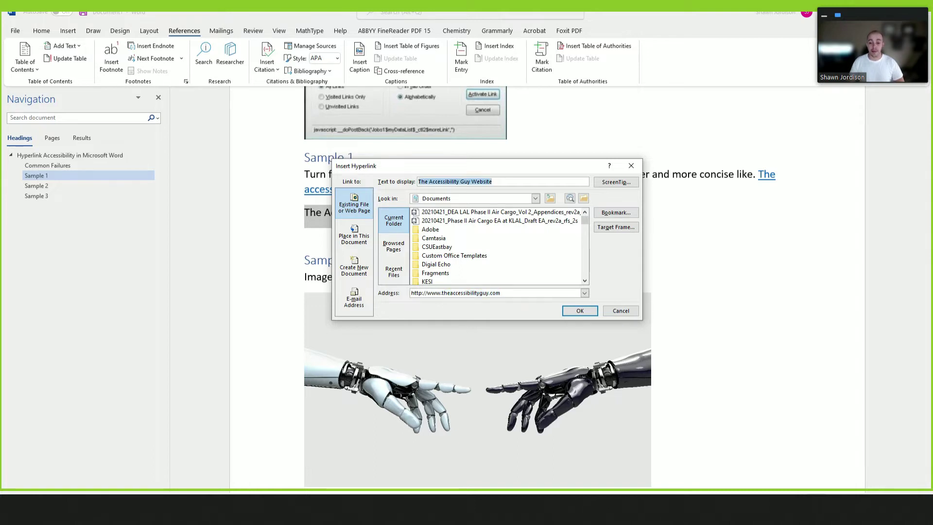
Step: Give the link the ScreenTip 'The Accessibility Guy website will open in a new window'
{"action": "left_click", "coordinate": [617, 184]}
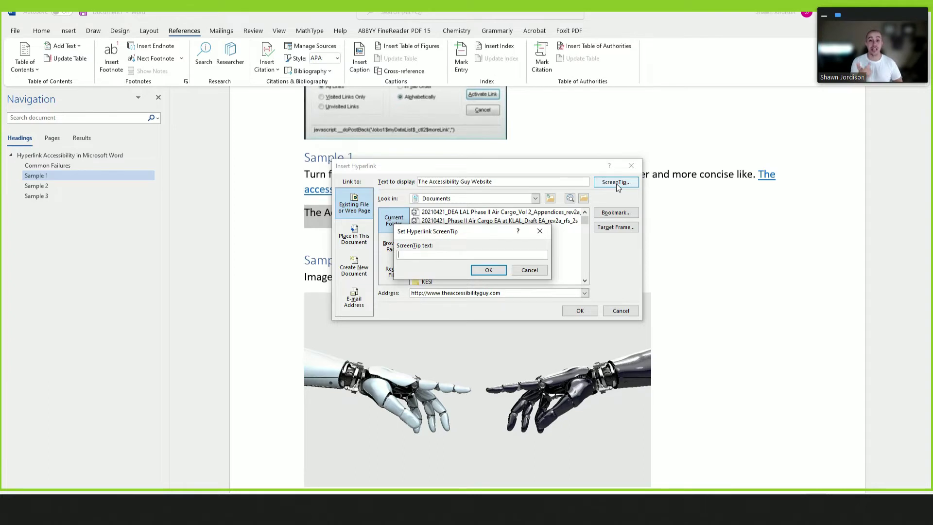
{"action": "type", "text": "The"}
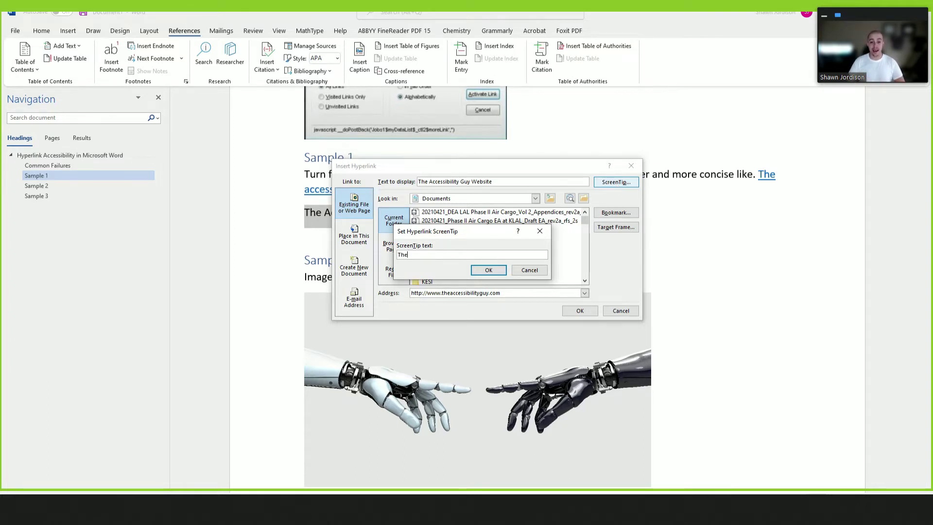
{"action": "type", "text": " Accessibility Guy website will "}
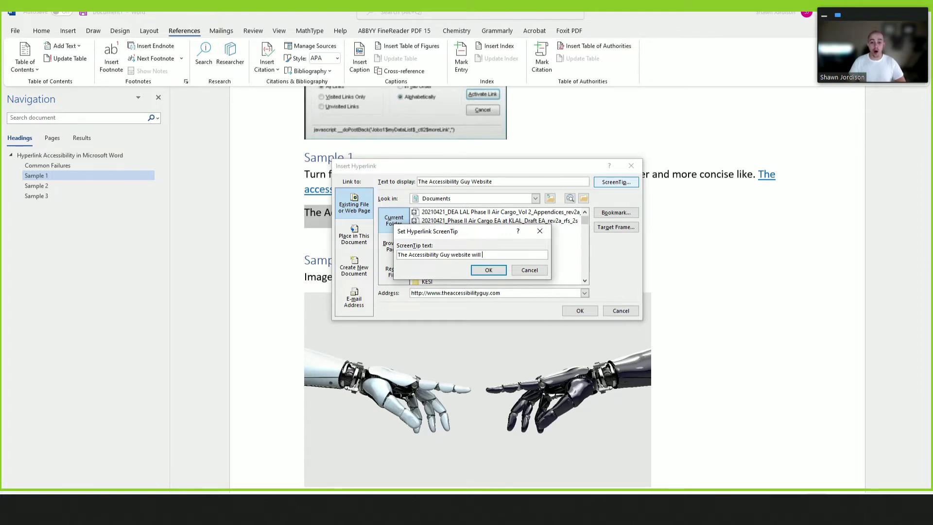
{"action": "type", "text": "open in a new window"}
{"action": "left_click", "coordinate": [488, 270]}
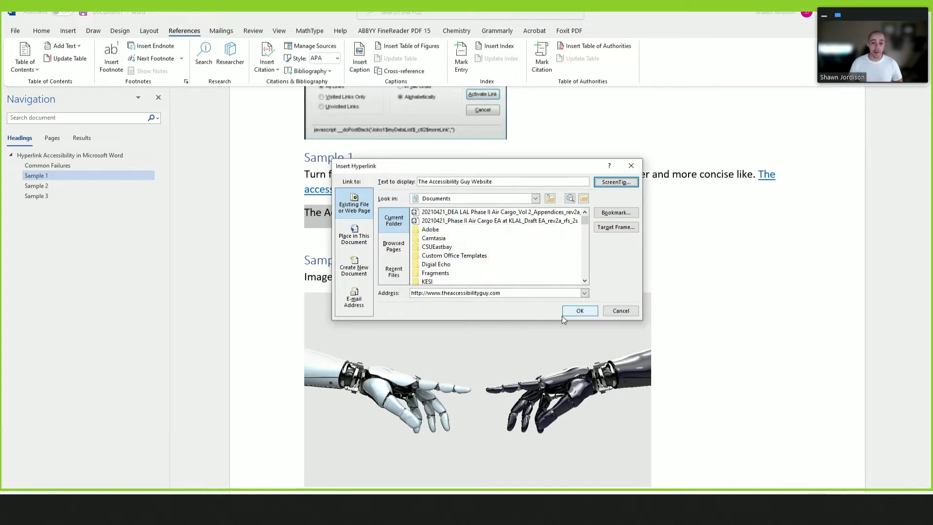
{"action": "left_click", "coordinate": [576, 313]}
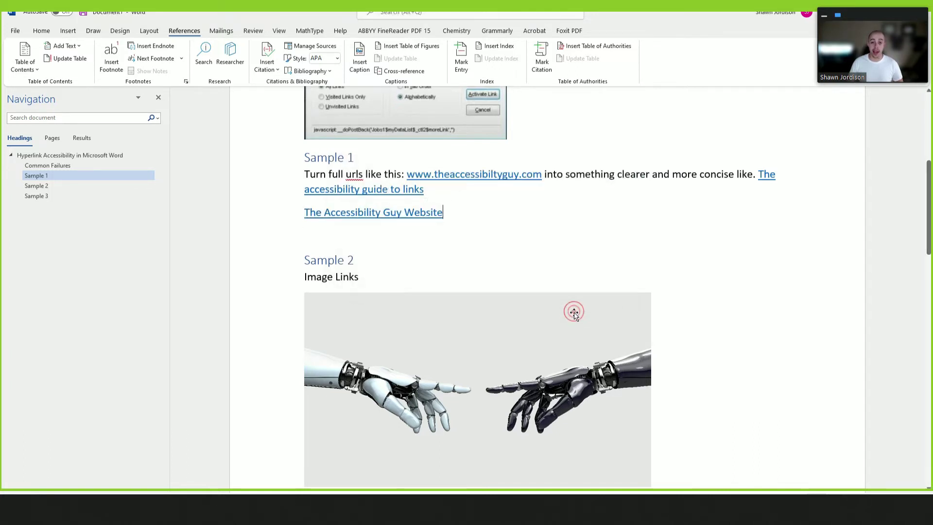
{"action": "left_click", "coordinate": [467, 232]}
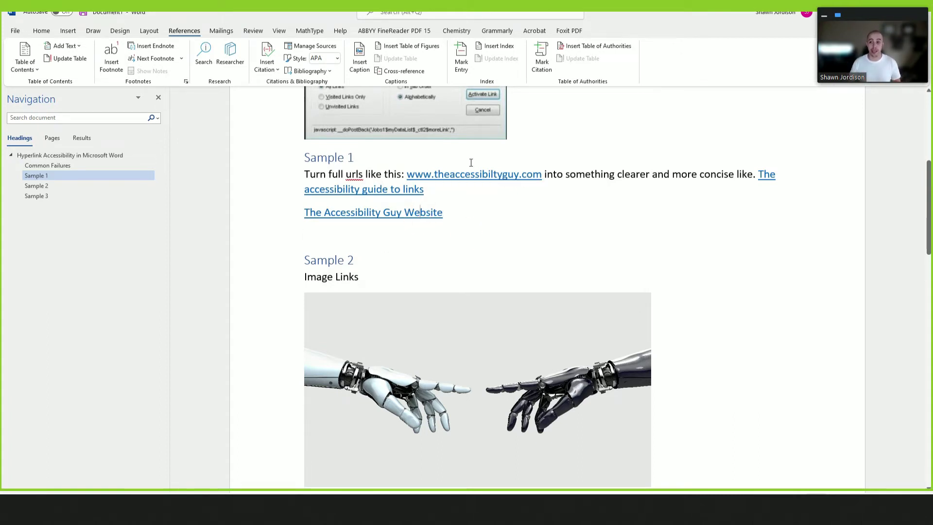
{"action": "scroll", "coordinate": [532, 130], "scroll_direction": "down", "scroll_amount": 5}
{"action": "scroll", "coordinate": [616, 175], "scroll_direction": "up", "scroll_amount": 3}
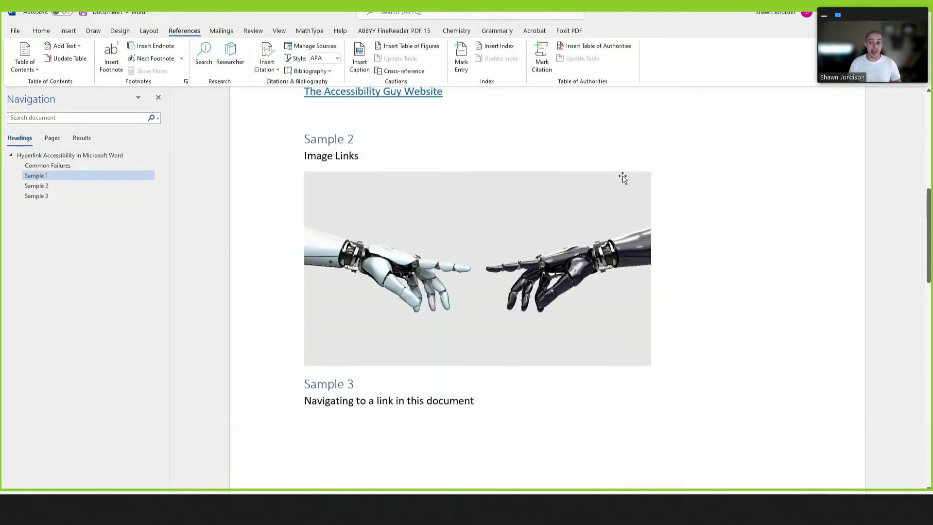
{"action": "scroll", "coordinate": [623, 176], "scroll_direction": "down", "scroll_amount": 2}
{"action": "scroll", "coordinate": [654, 218], "scroll_direction": "up", "scroll_amount": 2}
{"action": "scroll", "coordinate": [631, 268], "scroll_direction": "down", "scroll_amount": 2}
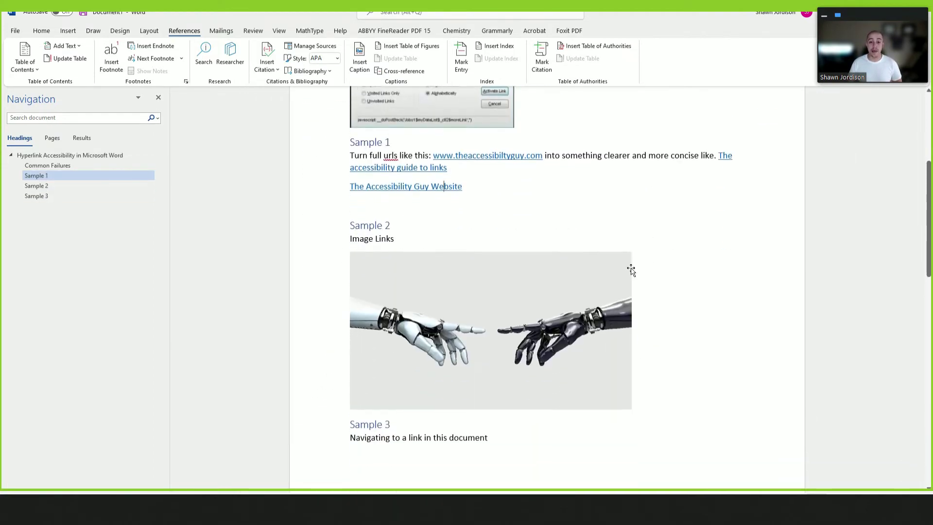
{"action": "left_click", "coordinate": [476, 315]}
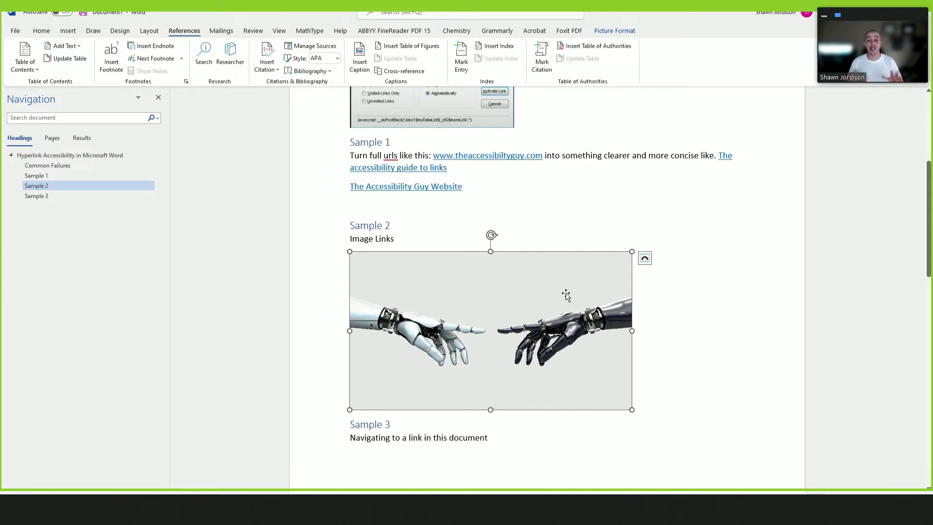
Step: Show the robot-hands image's alt text, 'White and black robot hands', in the Alt Text pane
{"action": "right_click", "coordinate": [529, 272]}
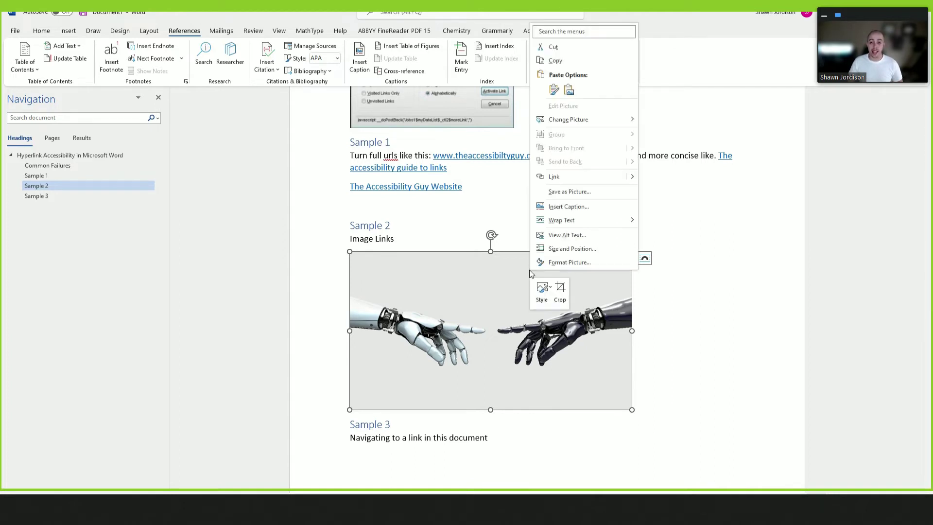
{"action": "left_click", "coordinate": [566, 236]}
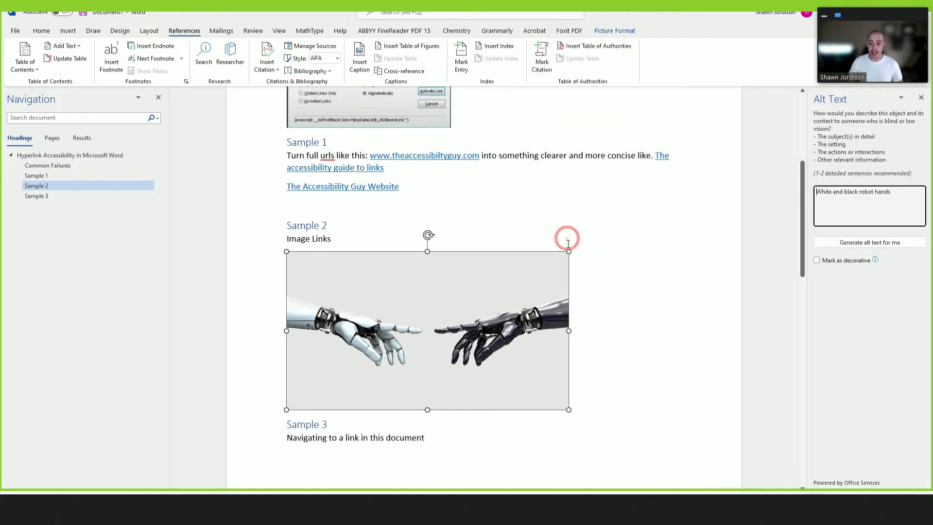
{"action": "left_click", "coordinate": [895, 196]}
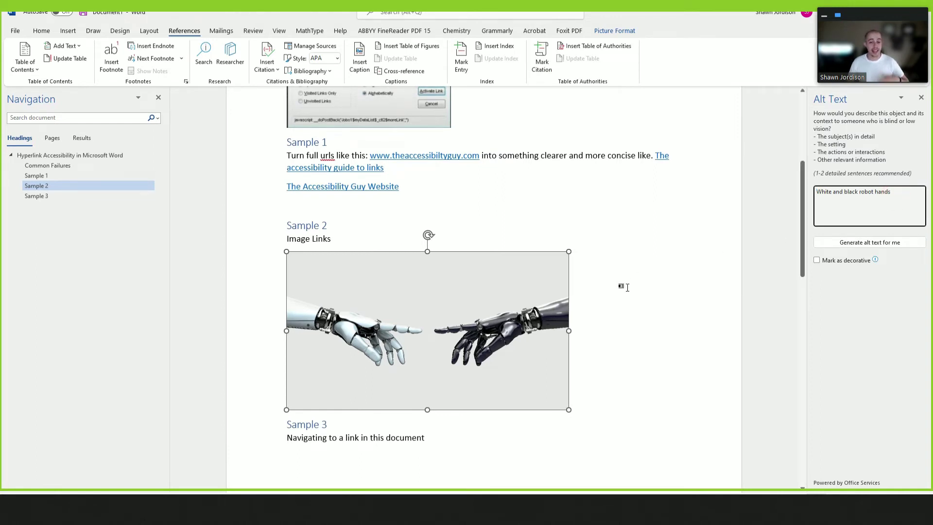
{"action": "right_click", "coordinate": [442, 284]}
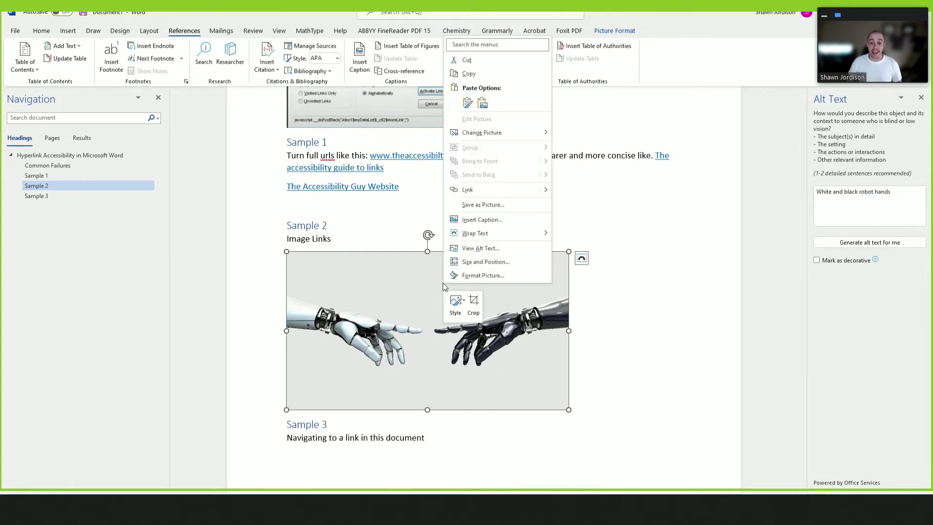
Step: Open the Insert Hyperlink dialog for the robot-hands image
{"action": "left_click", "coordinate": [507, 191]}
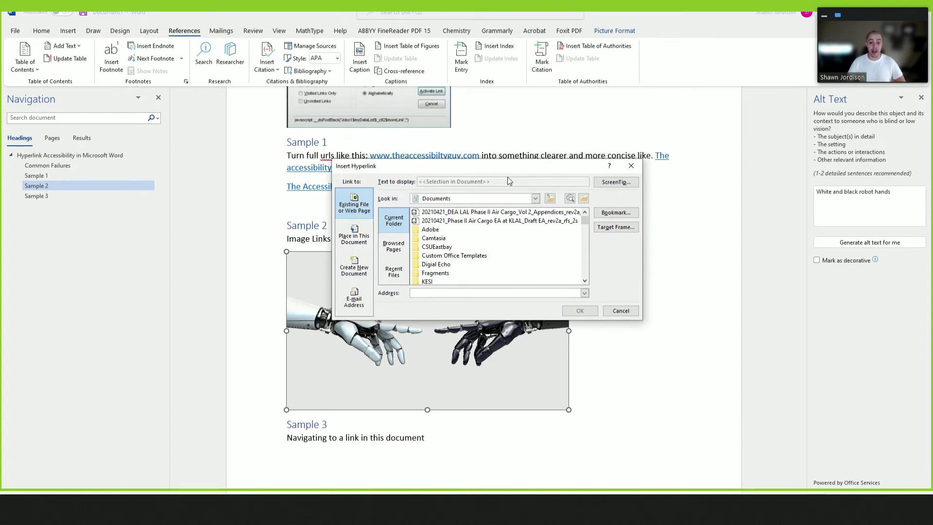
{"action": "type", "text": "www.theaccessibilityguy.com"}
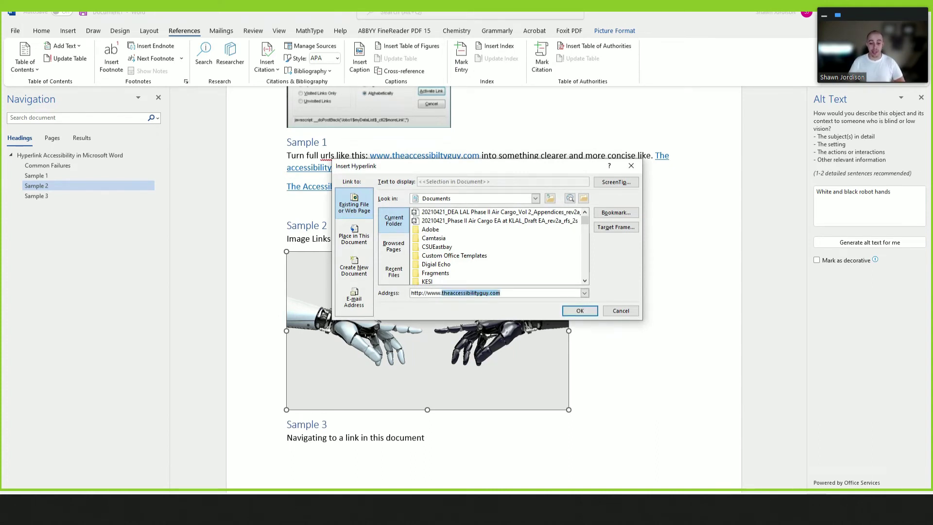
{"action": "key", "text": "Return"}
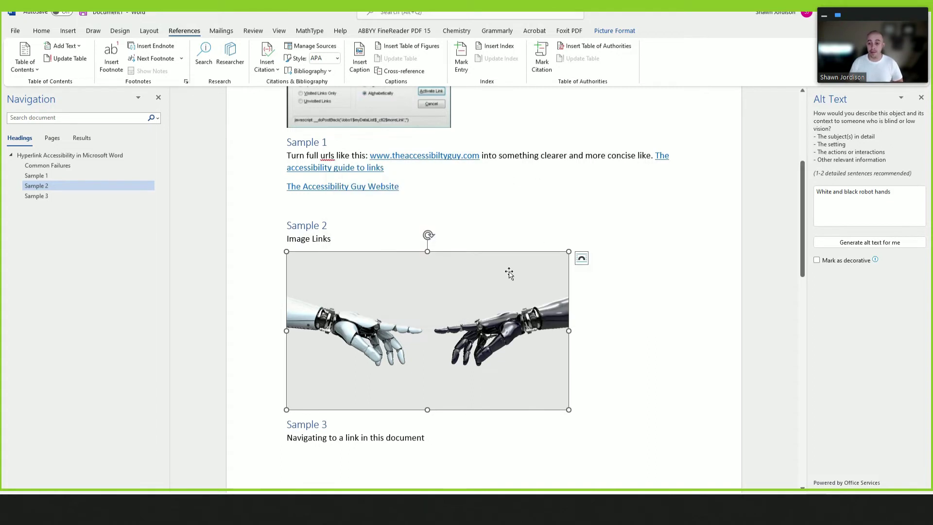
{"action": "right_click", "coordinate": [509, 276]}
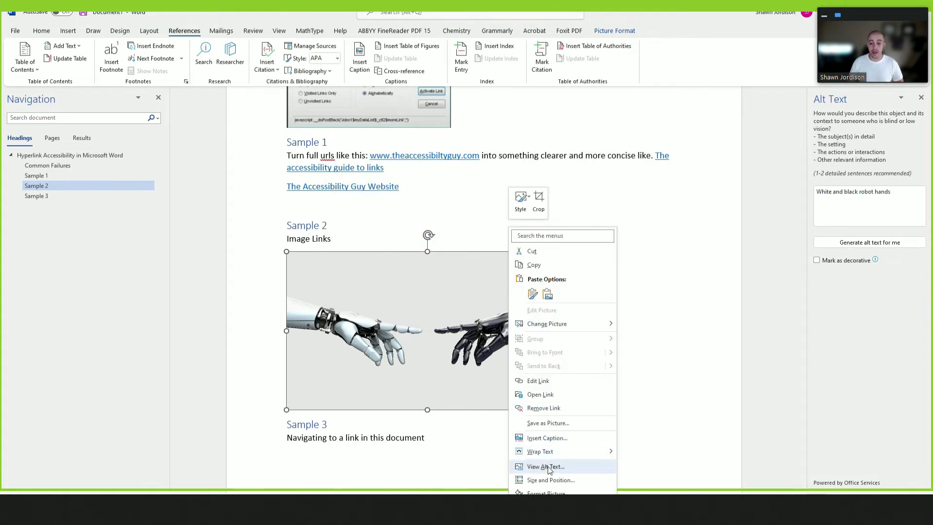
{"action": "left_click", "coordinate": [540, 381]}
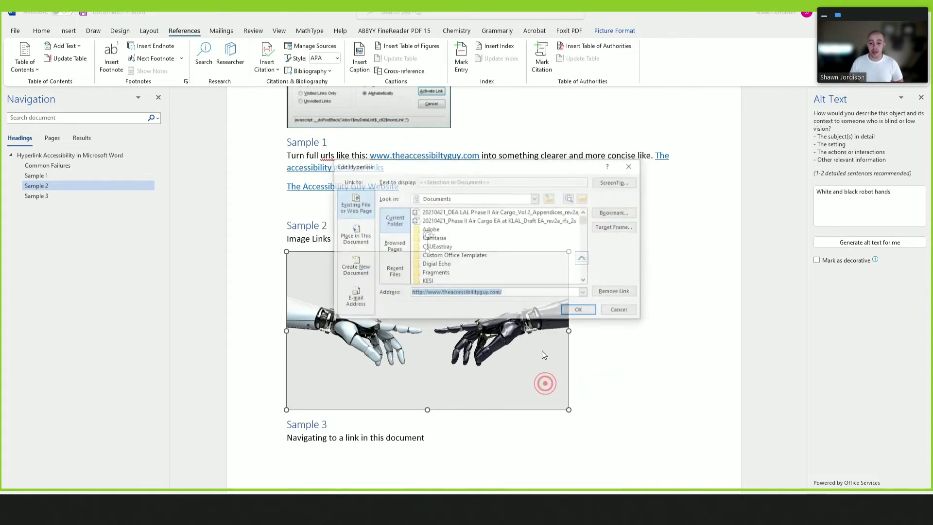
{"action": "left_click", "coordinate": [611, 182]}
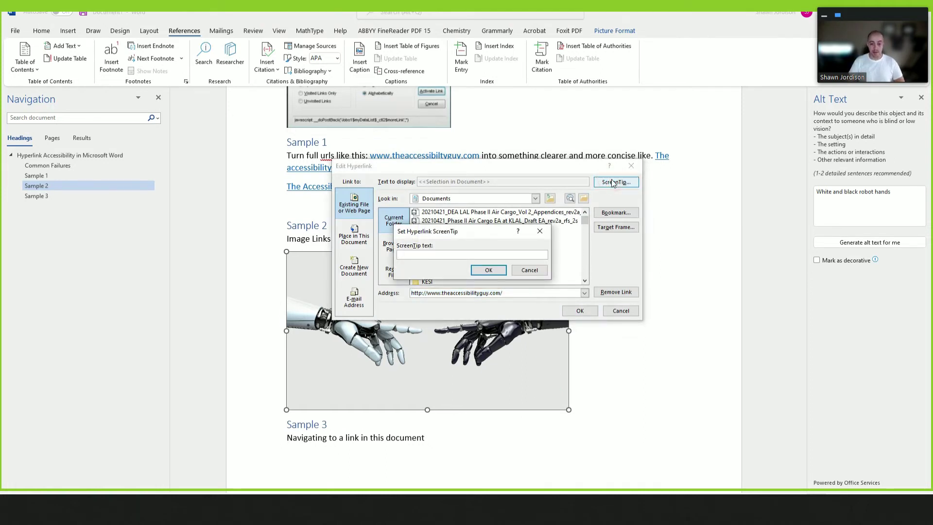
{"action": "type", "text": "The"}
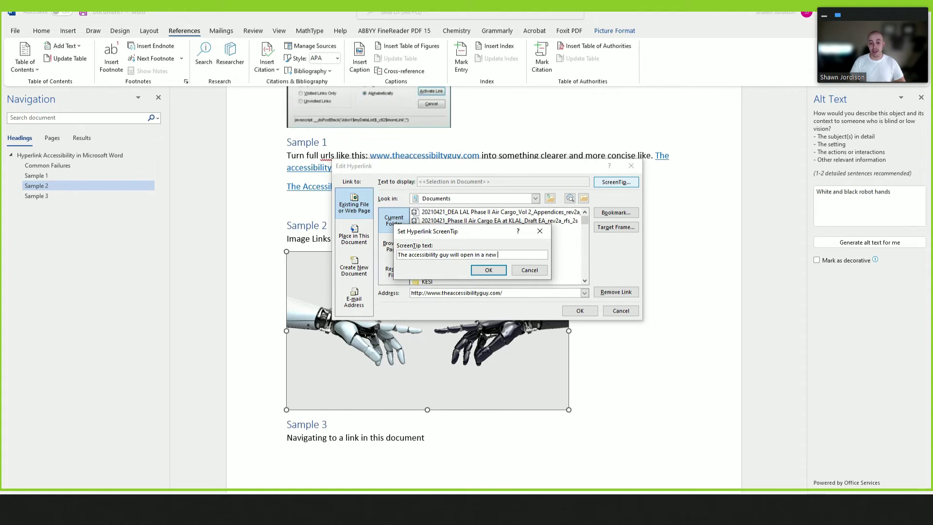
{"action": "type", "text": "accessibility guy will open in a new window"}
{"action": "left_click", "coordinate": [488, 270]}
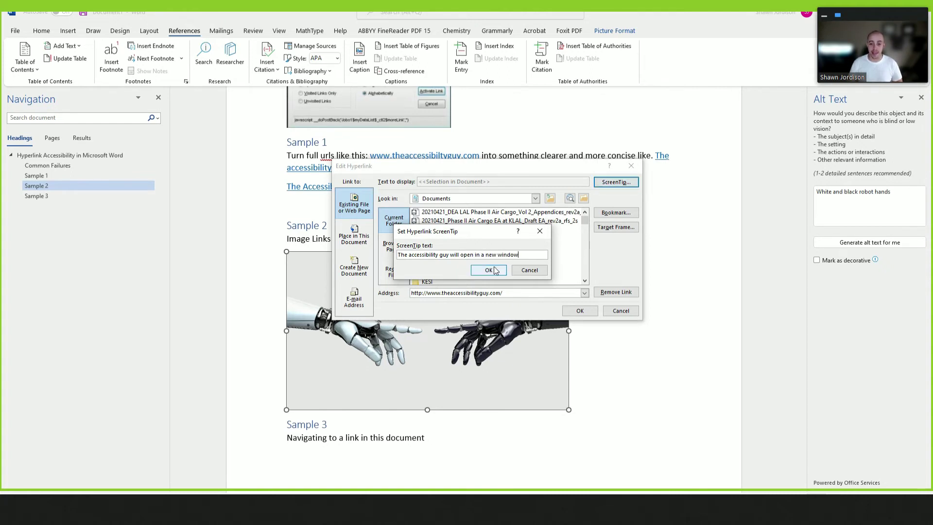
{"action": "left_click", "coordinate": [580, 311]}
Step: Select the Sample 3 sentence 'Navigating to a link in this document'
{"action": "left_click", "coordinate": [362, 262]}
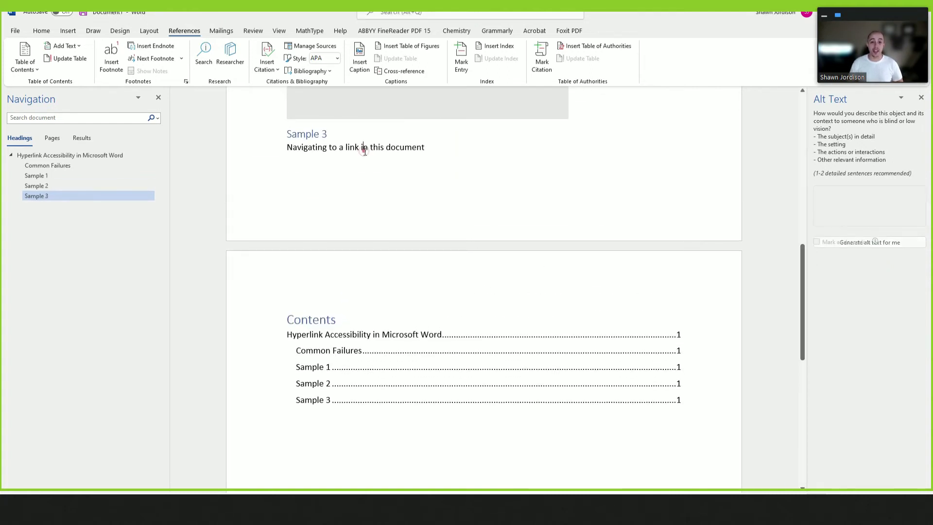
{"action": "scroll", "coordinate": [429, 291], "scroll_direction": "down", "scroll_amount": 3}
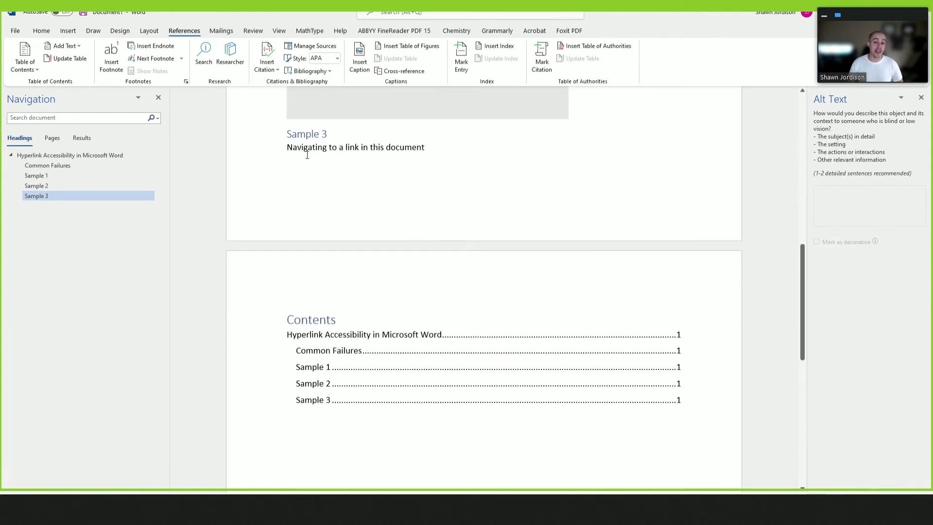
{"action": "scroll", "coordinate": [412, 160], "scroll_direction": "down", "scroll_amount": 3}
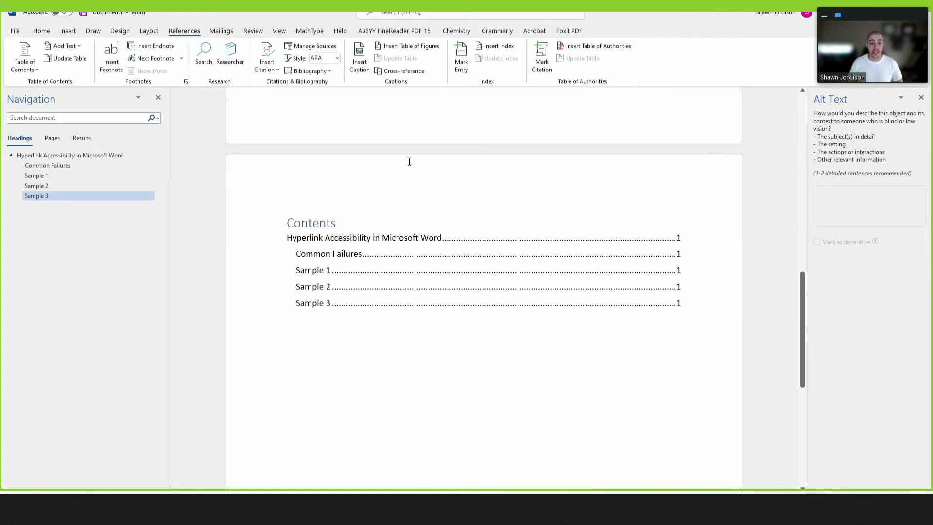
{"action": "scroll", "coordinate": [408, 162], "scroll_direction": "up", "scroll_amount": 3}
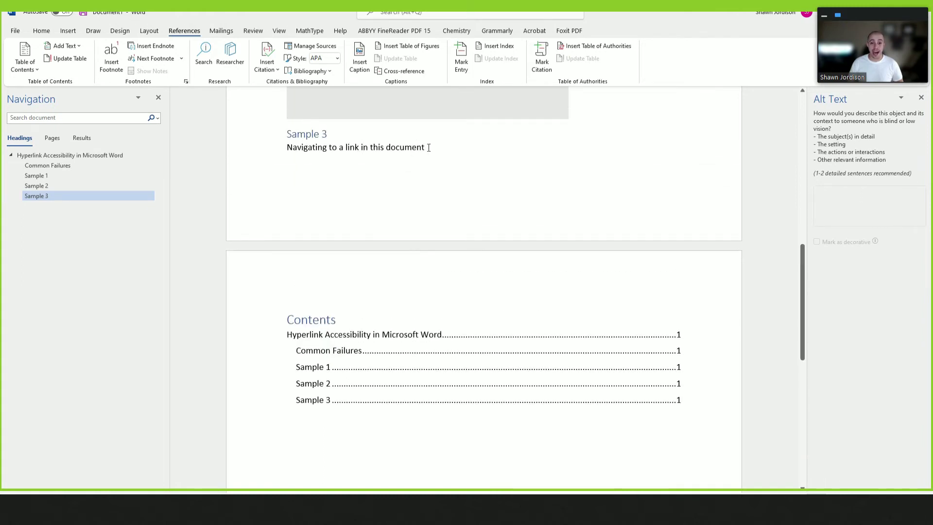
{"action": "left_click_drag", "start_coordinate": [429, 147], "coordinate": [285, 146]}
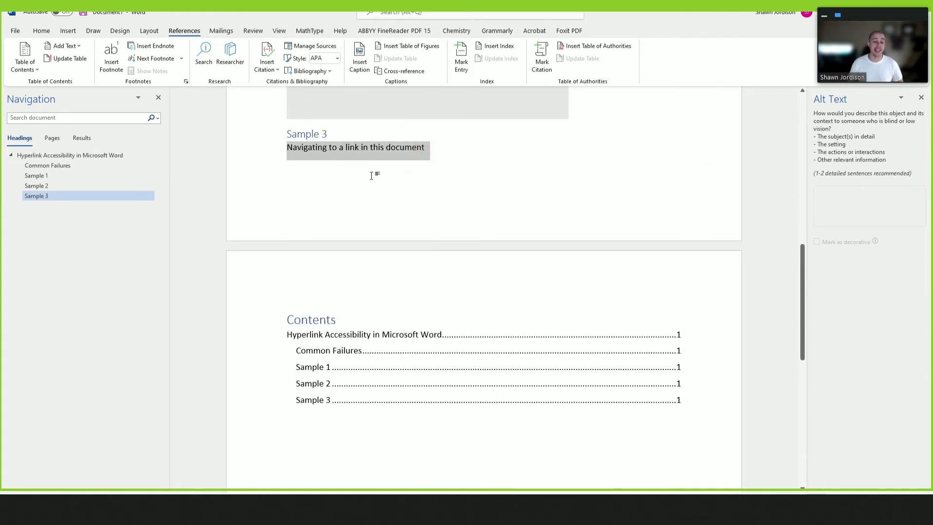
Step: Link the selected sentence to the 'Hyperlink Accessibility in Microsoft Word' heading via Place in This Document
{"action": "right_click", "coordinate": [360, 146]}
{"action": "left_click", "coordinate": [415, 342]}
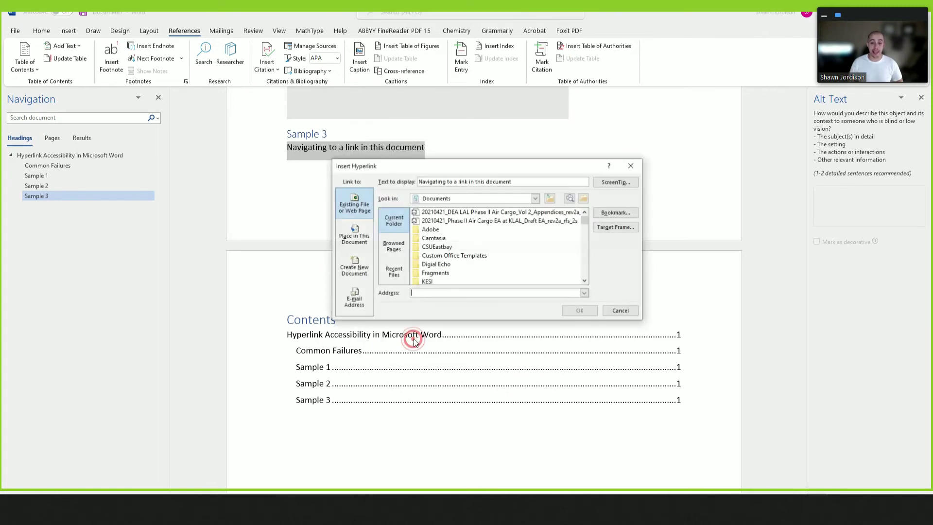
{"action": "left_click", "coordinate": [421, 292]}
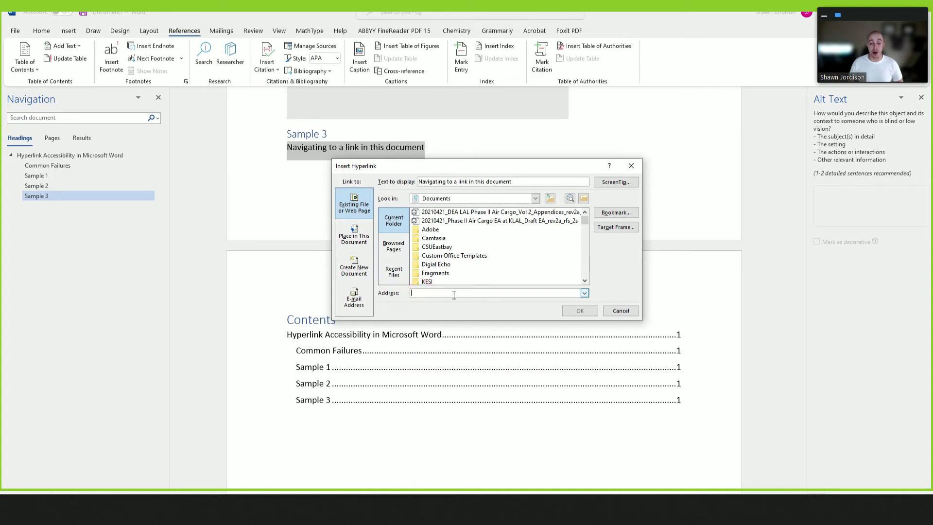
{"action": "left_click", "coordinate": [350, 236]}
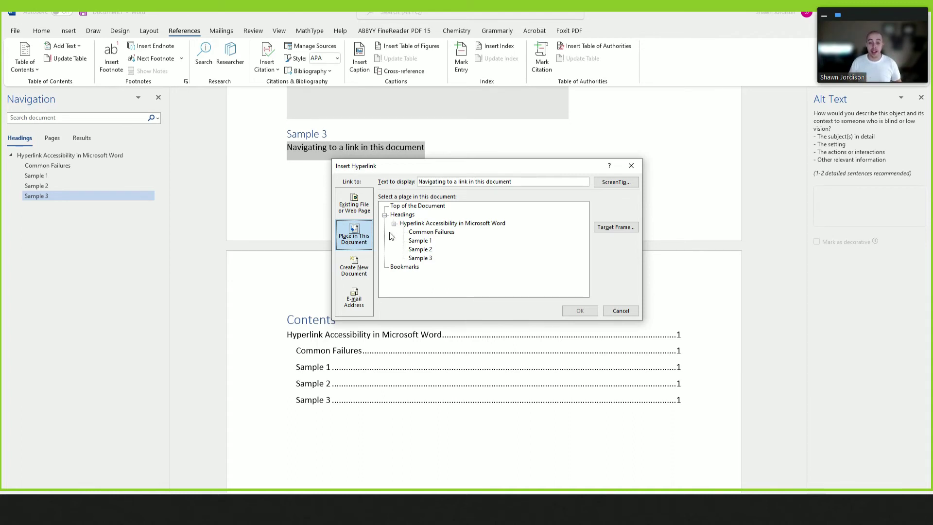
{"action": "left_click", "coordinate": [422, 223]}
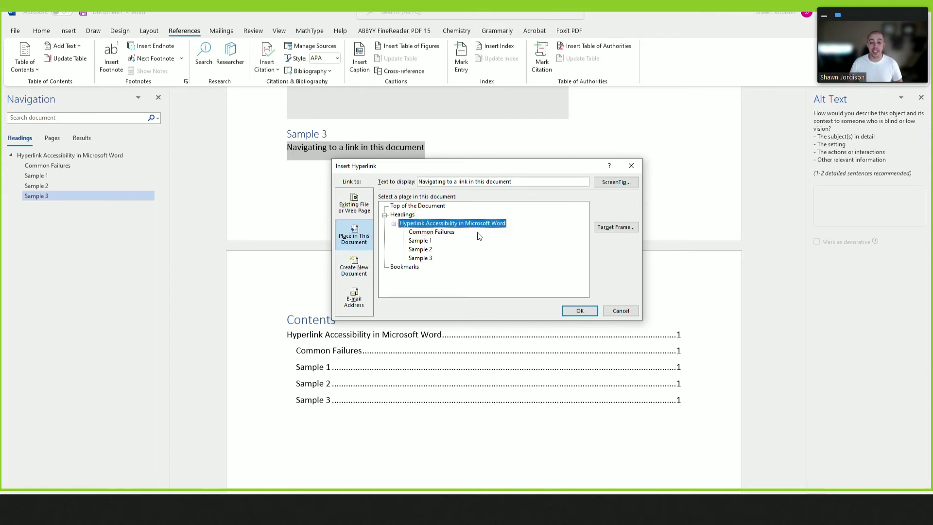
{"action": "left_click", "coordinate": [578, 311]}
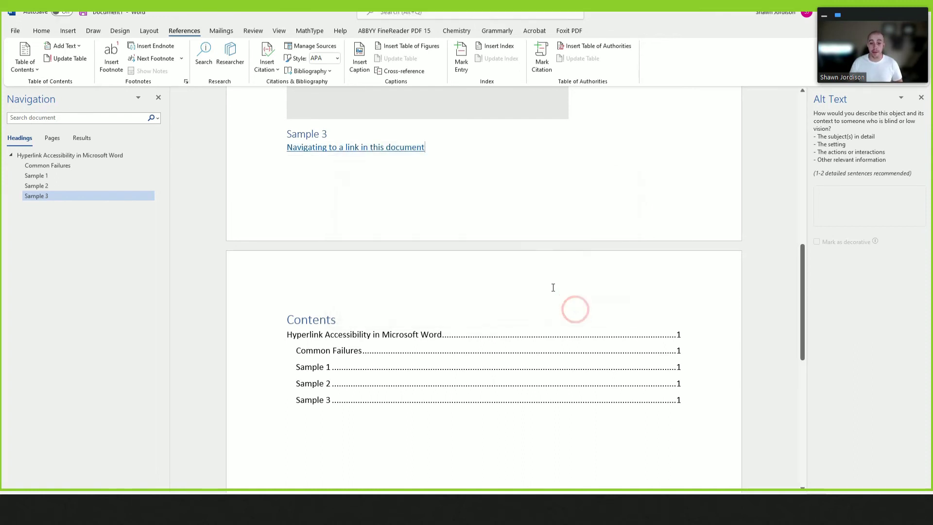
{"action": "left_click", "coordinate": [400, 148], "text": "ctrl"}
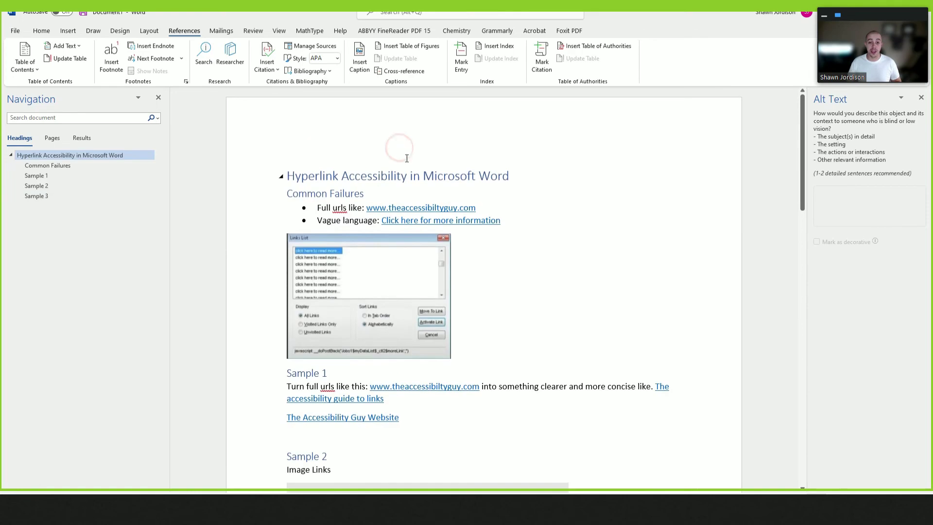
{"action": "scroll", "coordinate": [365, 214], "scroll_direction": "down", "scroll_amount": 15}
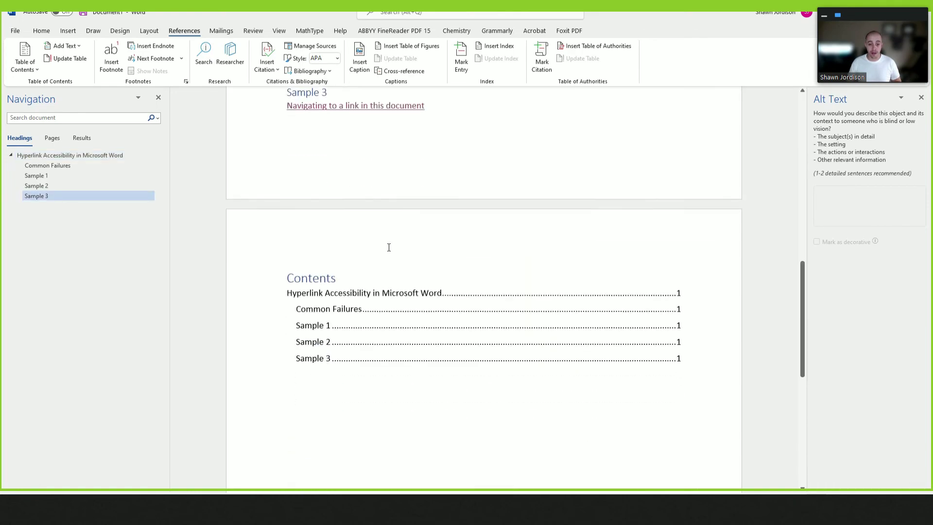
{"action": "left_click", "coordinate": [309, 268]}
Step: Select and delete the entire Contents table, leaving a blank page
{"action": "left_click", "coordinate": [337, 261]}
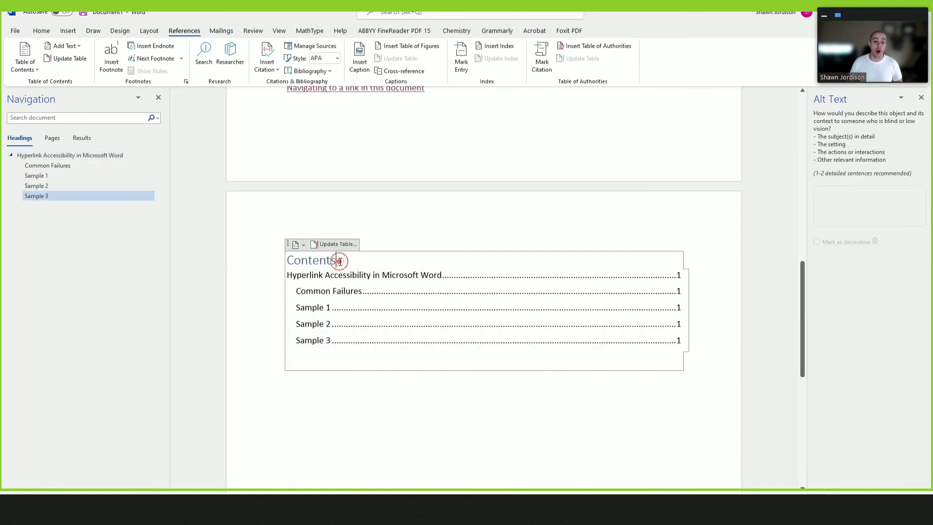
{"action": "left_click", "coordinate": [617, 400], "text": "shift"}
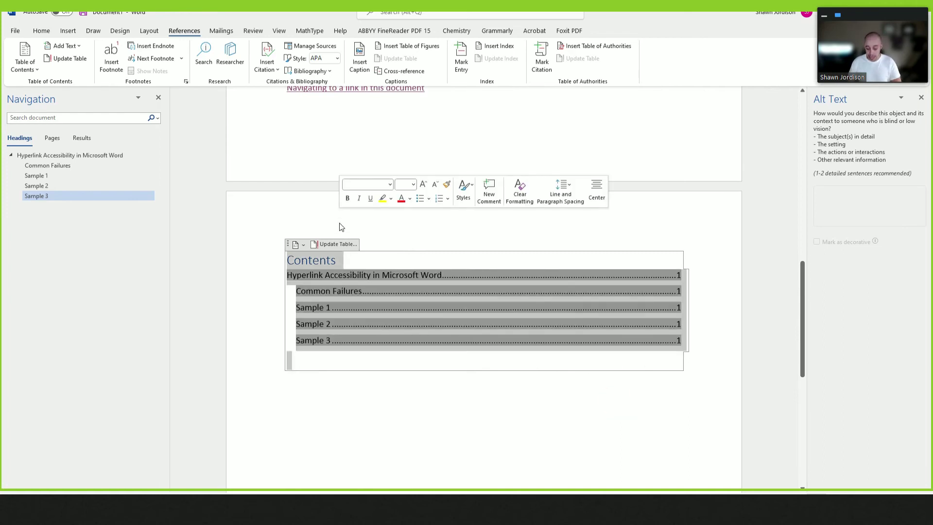
{"action": "key", "text": "Delete"}
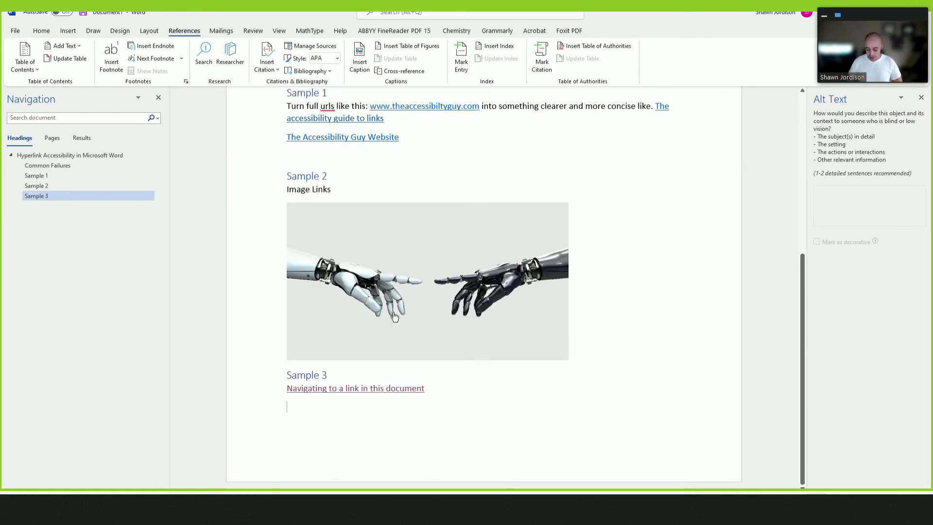
{"action": "scroll", "coordinate": [394, 311], "scroll_direction": "down", "scroll_amount": 8}
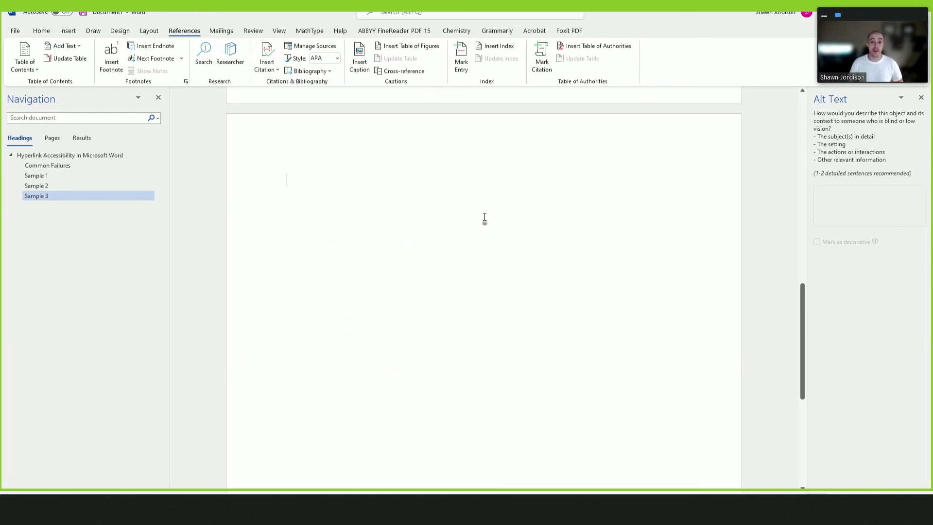
{"action": "scroll", "coordinate": [486, 218], "scroll_direction": "up", "scroll_amount": 2}
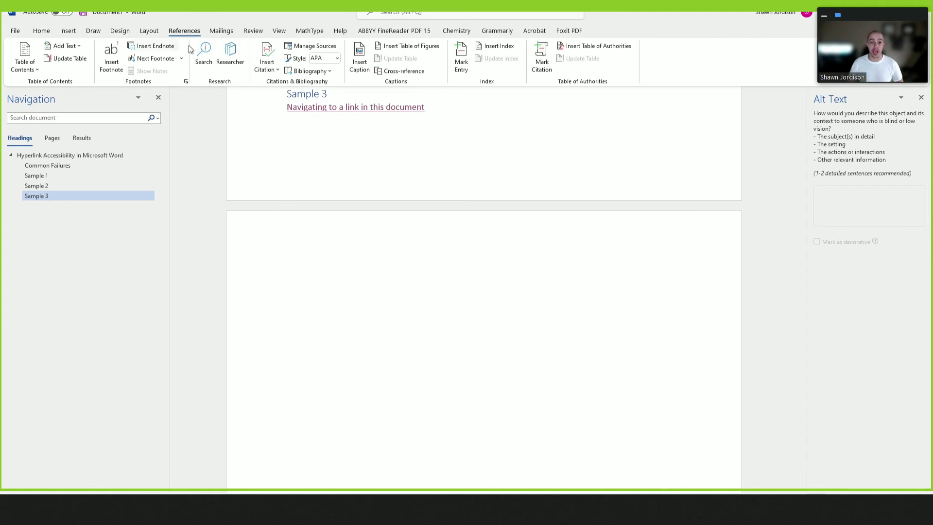
Step: Insert Automatic Table 1 on the blank page, listing the title, Common Failures and Samples 1–3
{"action": "left_click", "coordinate": [25, 56]}
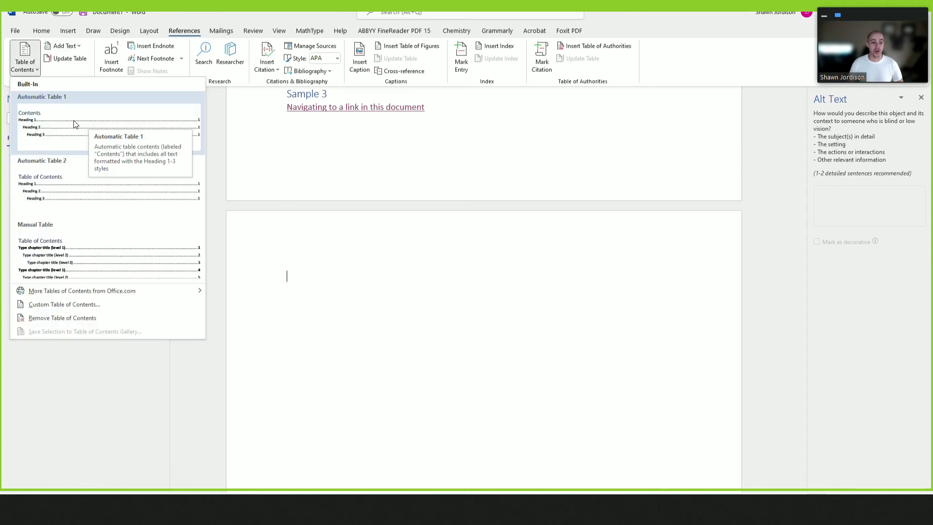
{"action": "key", "text": "Escape"}
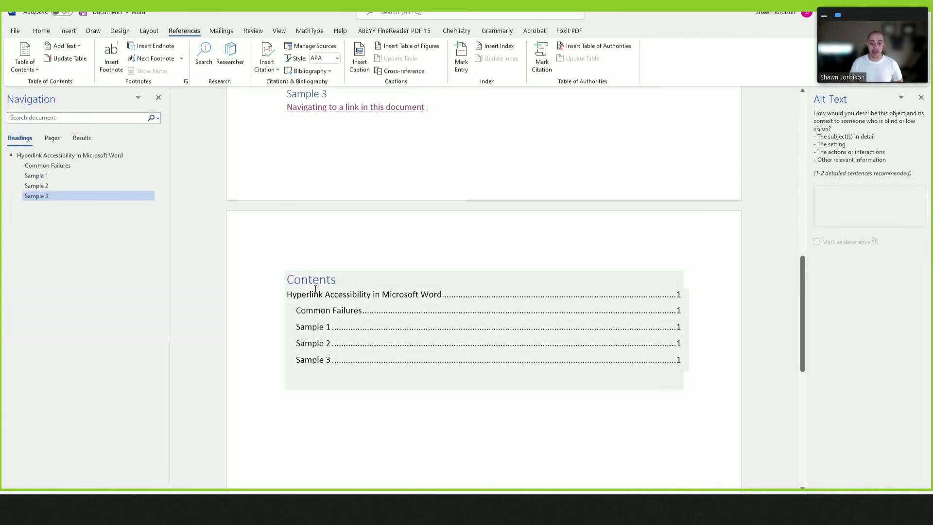
{"action": "left_click", "coordinate": [325, 300]}
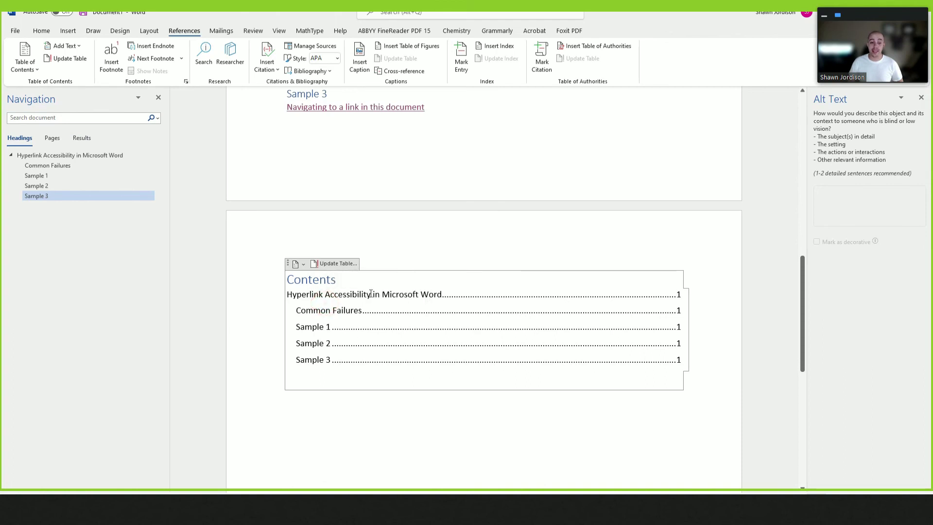